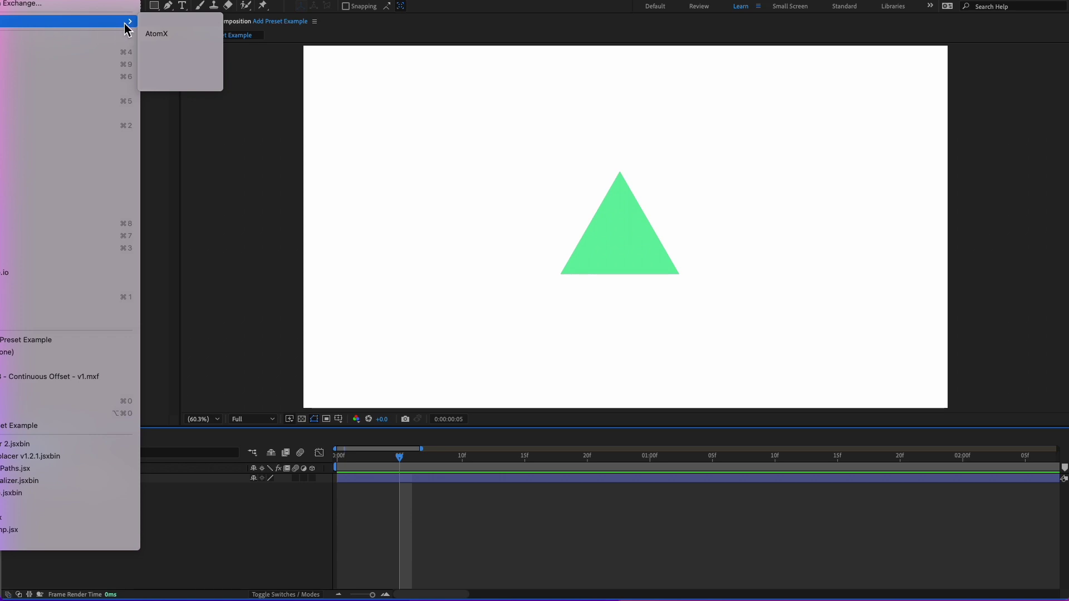
# - Open the AtomX panel from Window > Extensions and widen it by dragging its divider
pyautogui.click(155, 35)
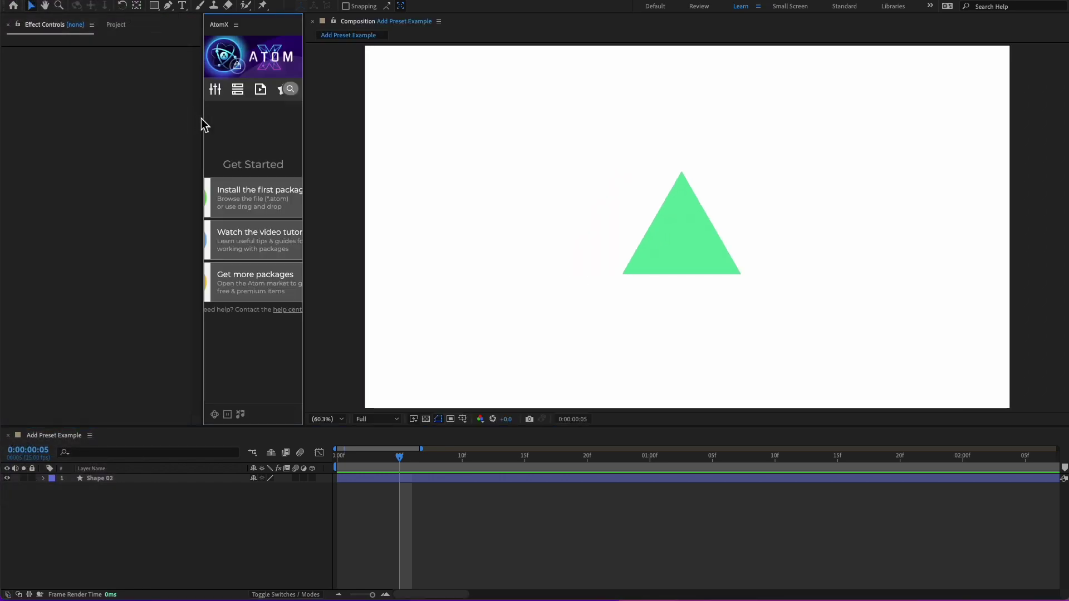
pyautogui.moveTo(306, 138); pyautogui.dragTo(599, 160)
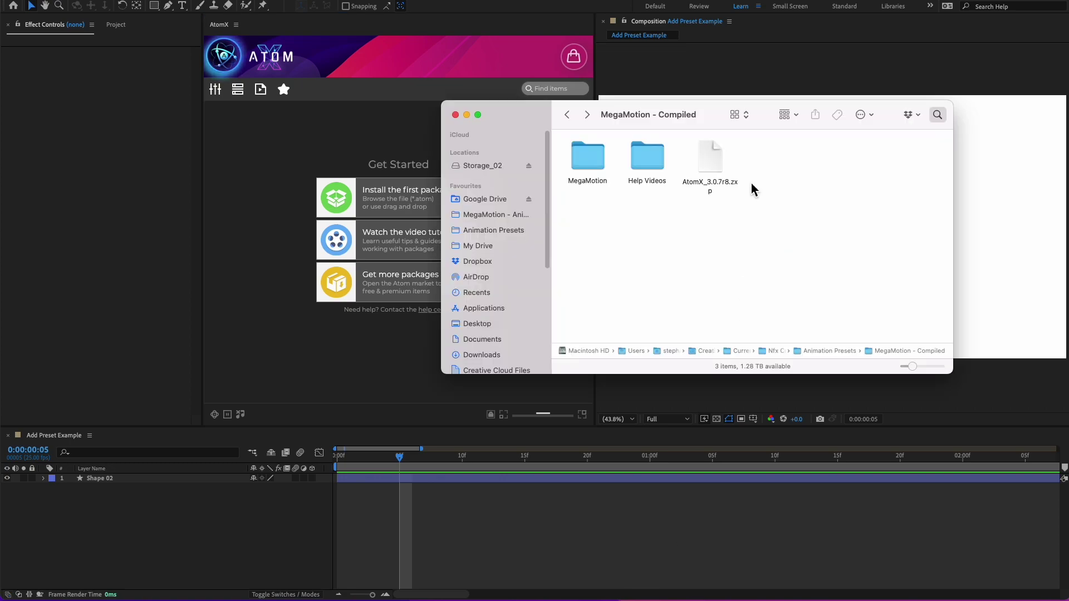
# - Open the MegaMotion folder, select MegaMotion.atom, and shift the Finder window right
pyautogui.doubleClick(598, 161)
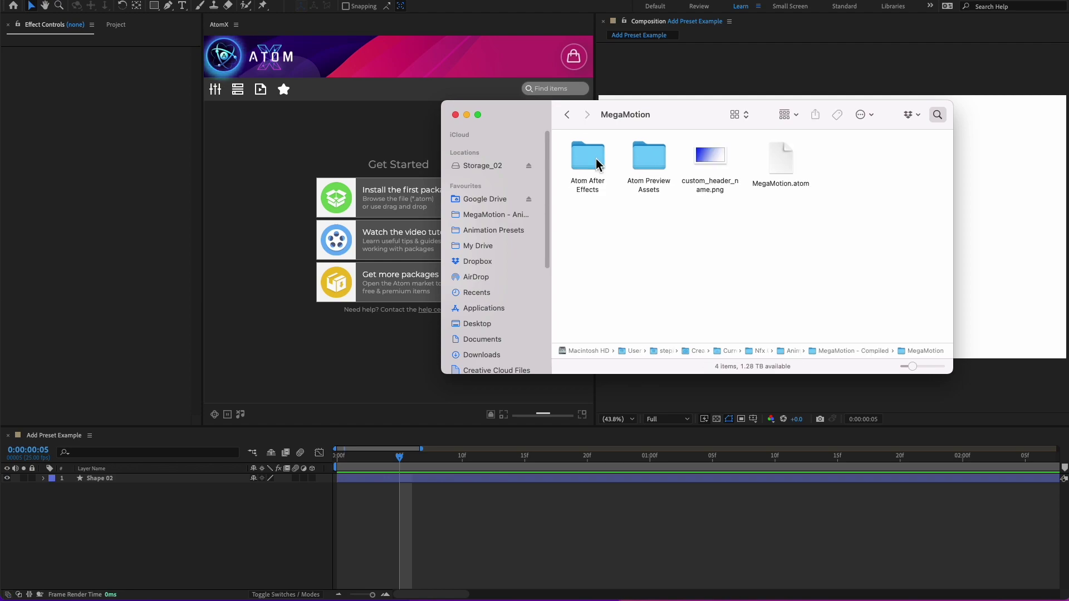
pyautogui.click(784, 163)
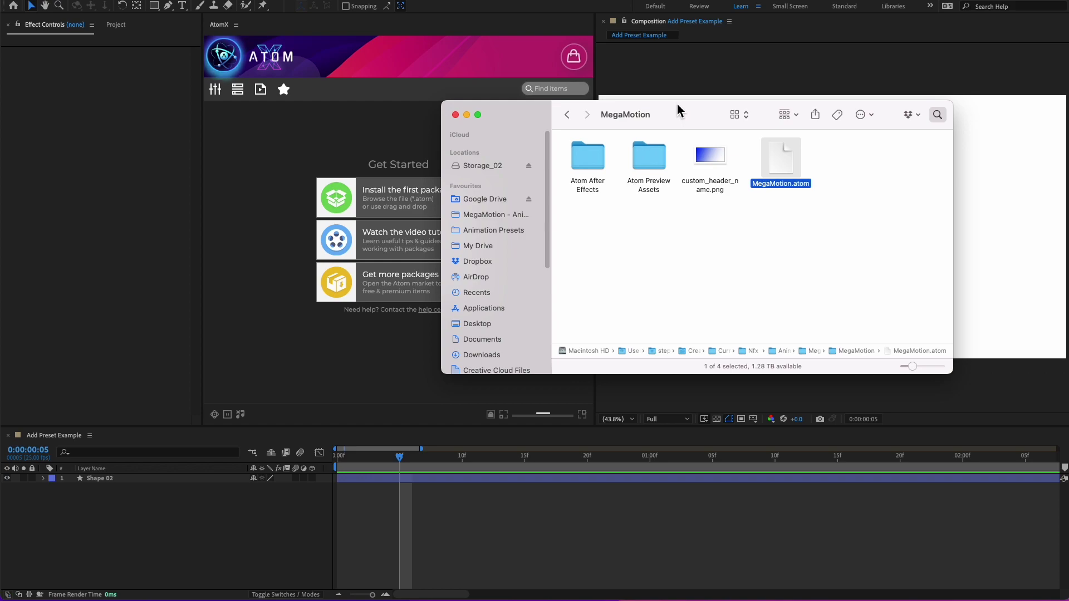
pyautogui.moveTo(681, 114); pyautogui.dragTo(792, 109)
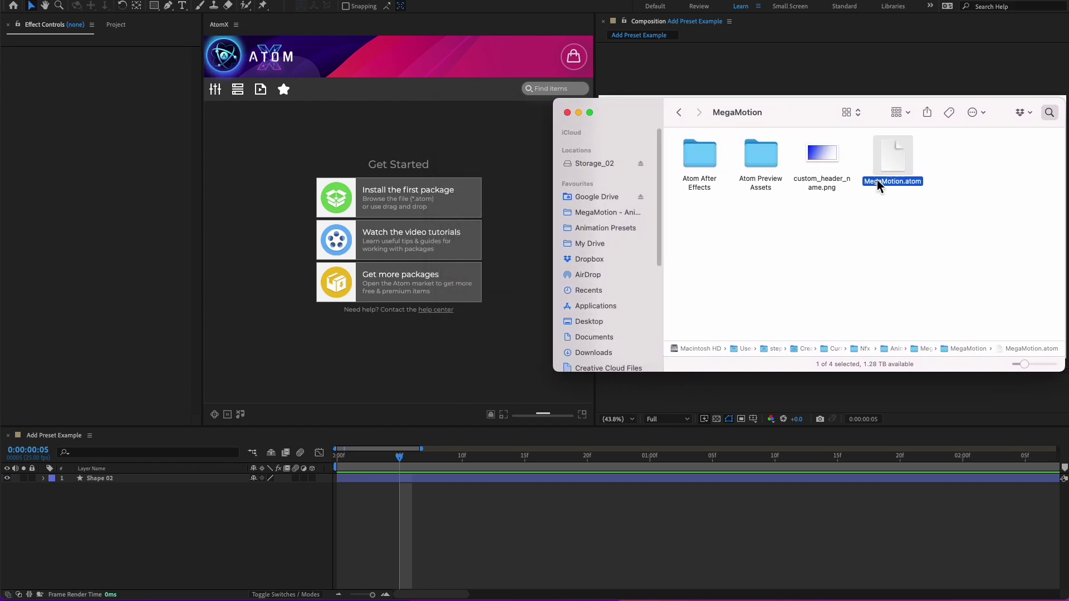
# - Drop MegaMotion.atom from Finder onto the AtomX panel to begin installation
pyautogui.moveTo(889, 158)
pyautogui.mouseDown()
pyautogui.moveTo(413, 228)
pyautogui.moveTo(403, 194)
pyautogui.mouseUp()
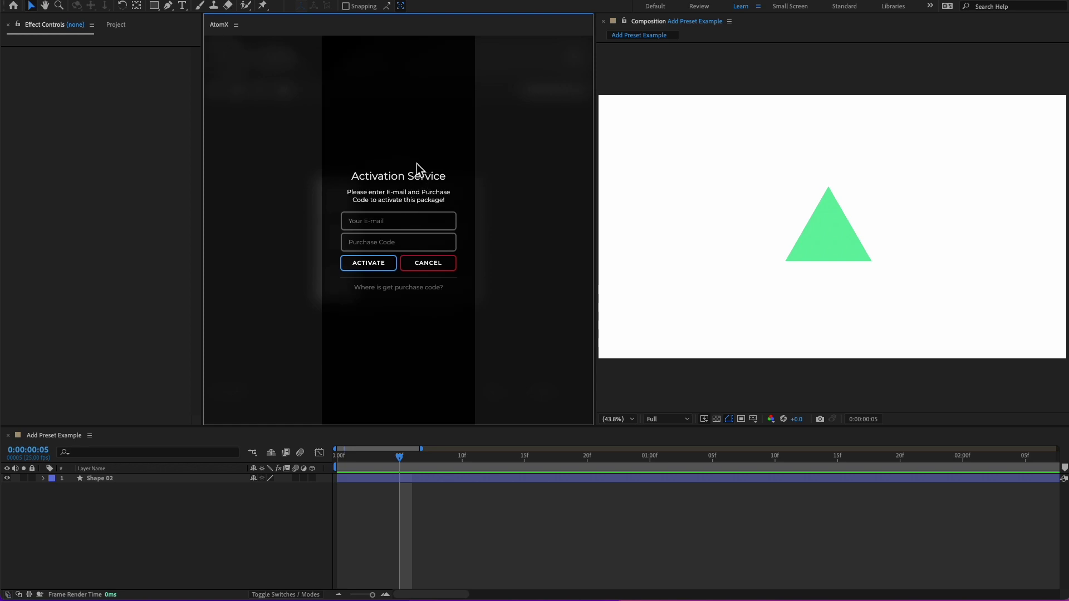
# - Fill in the account email and pasted purchase code, then activate MegaMotion
pyautogui.click(368, 221)
pyautogui.write('email')
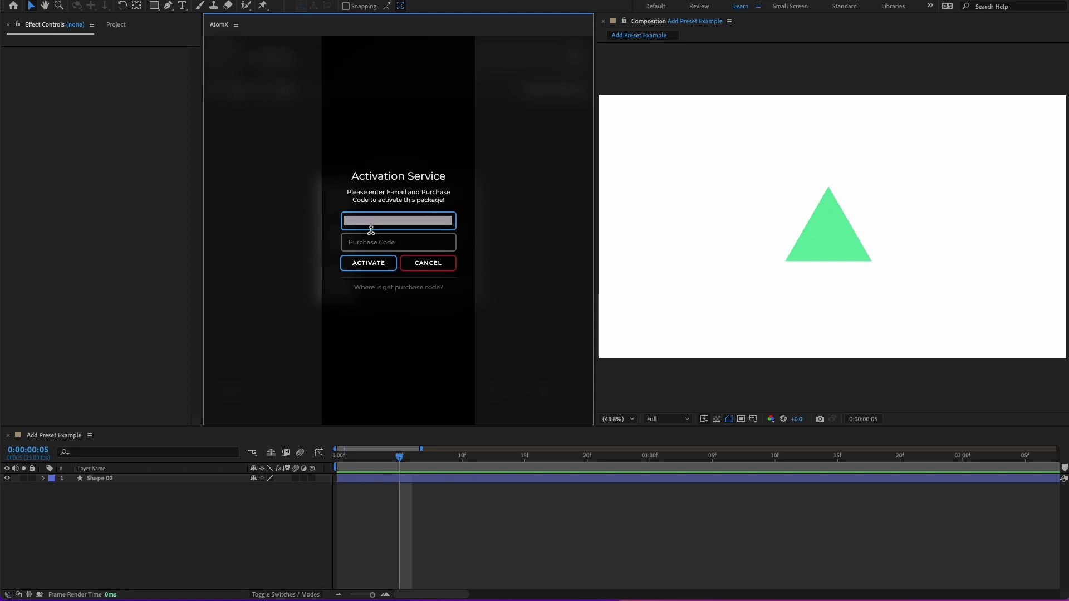
pyautogui.click(377, 242)
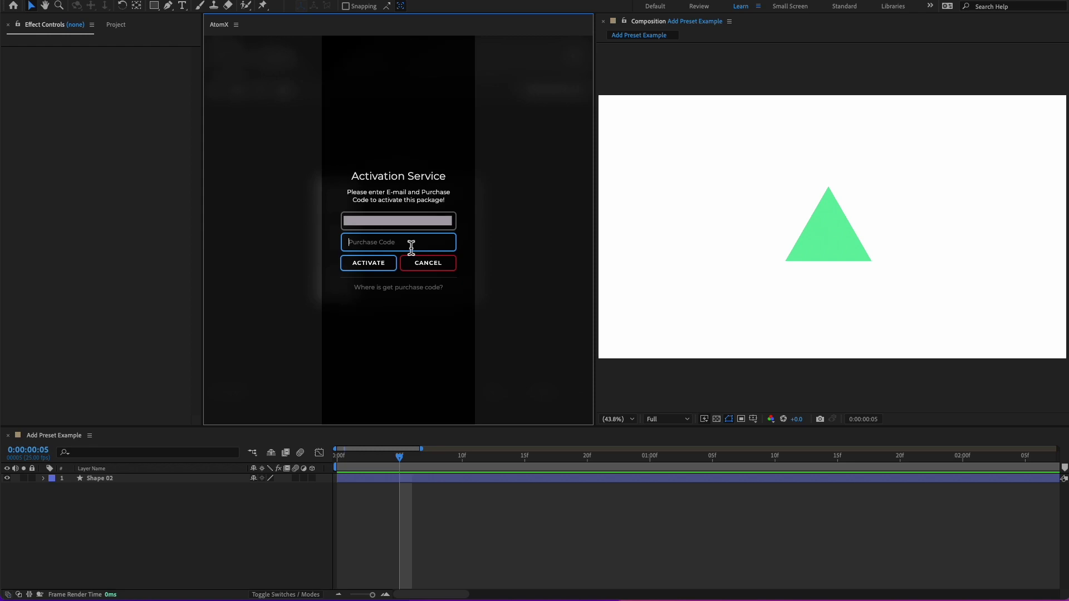
pyautogui.hotkey('ctrl', 'v')
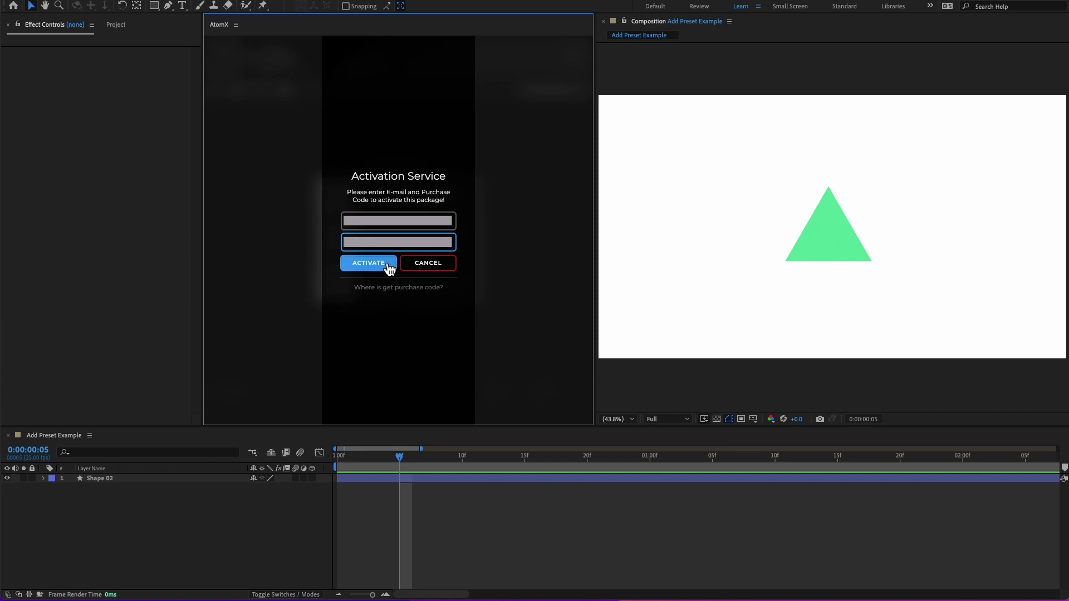
pyautogui.click(369, 262)
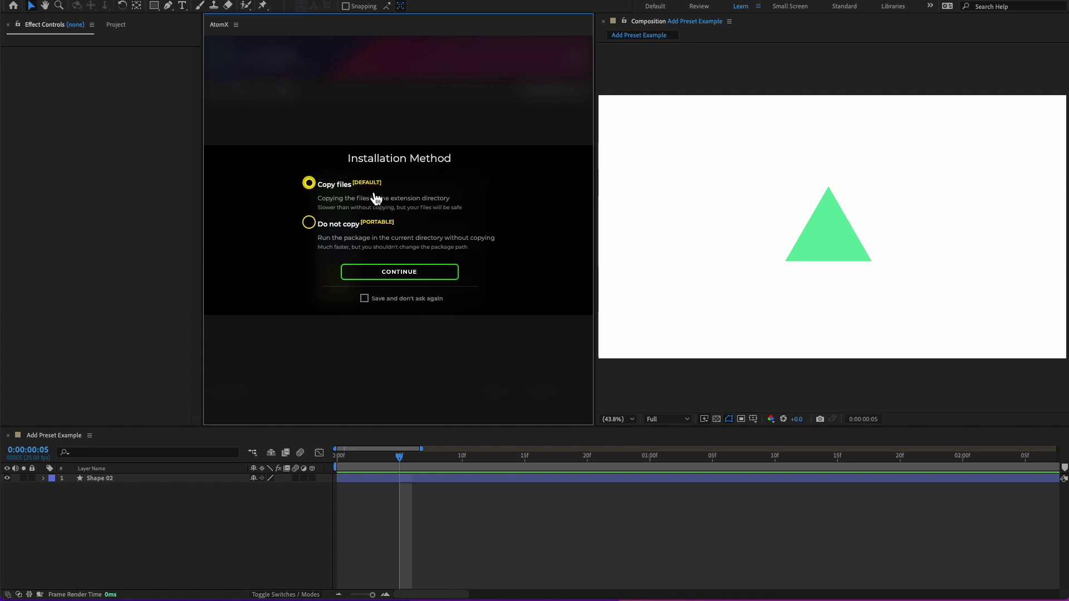
# - Keep Copy files [DEFAULT] as the installation method and continue
pyautogui.click(385, 272)
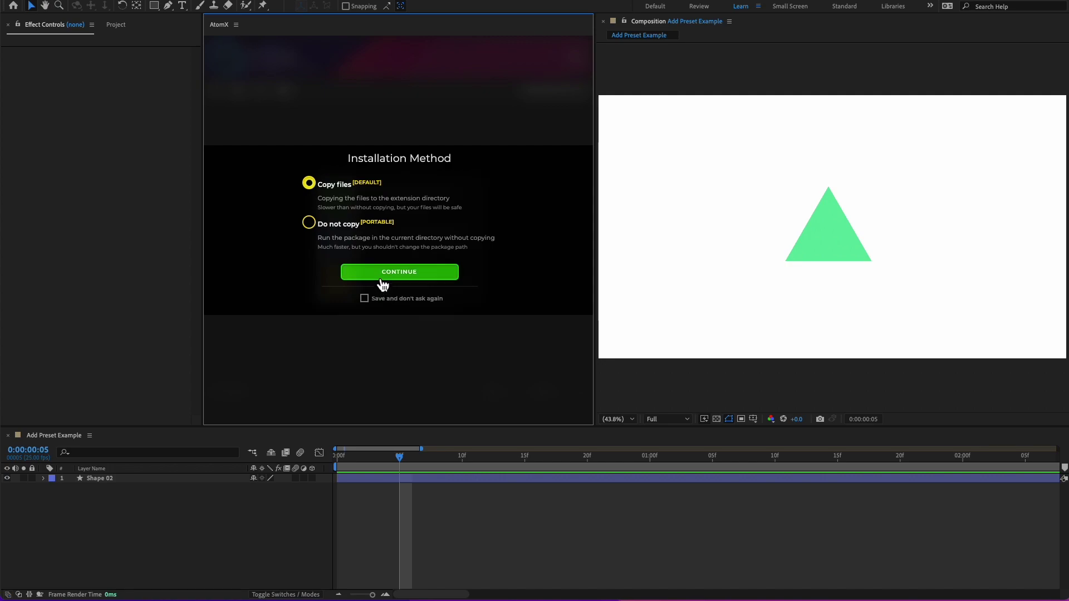